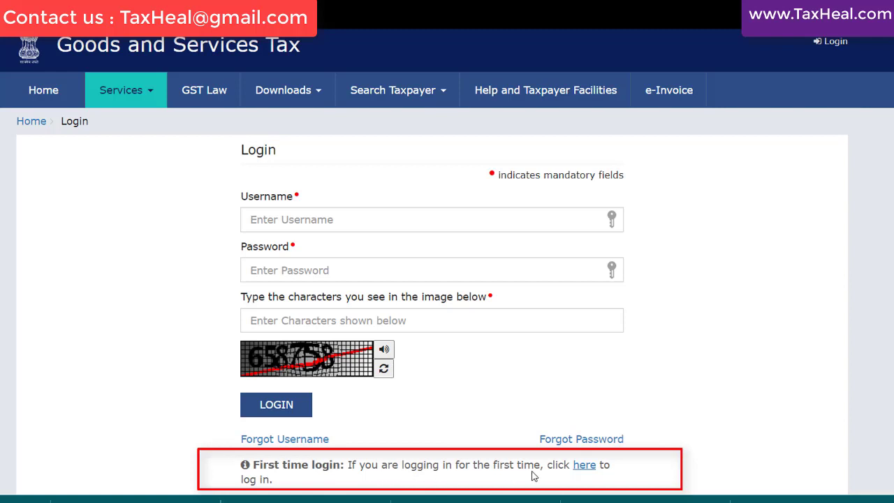
- Open the first-time login page for a newly registered taxpayer
click(593, 471)
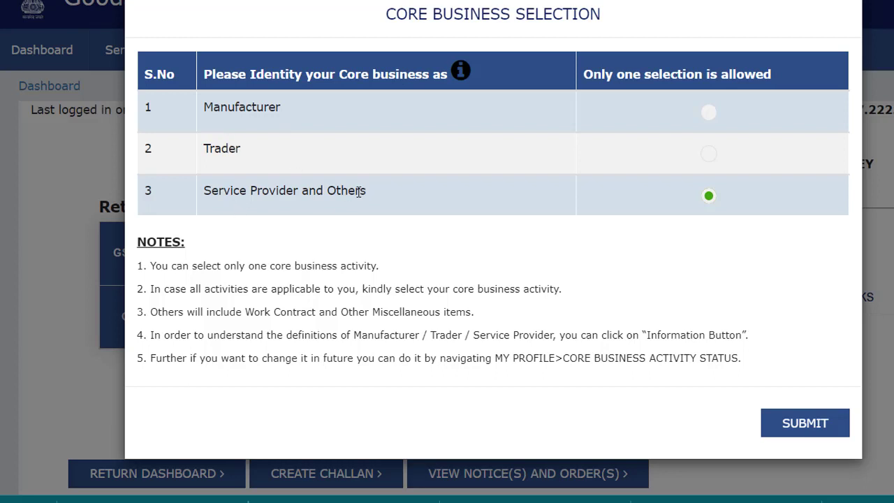
- Go through the core business choices, including Trader with its Wholesaler/Distributor and Retailer sub-options, and settle on Service Provider and Others
click(709, 117)
click(710, 155)
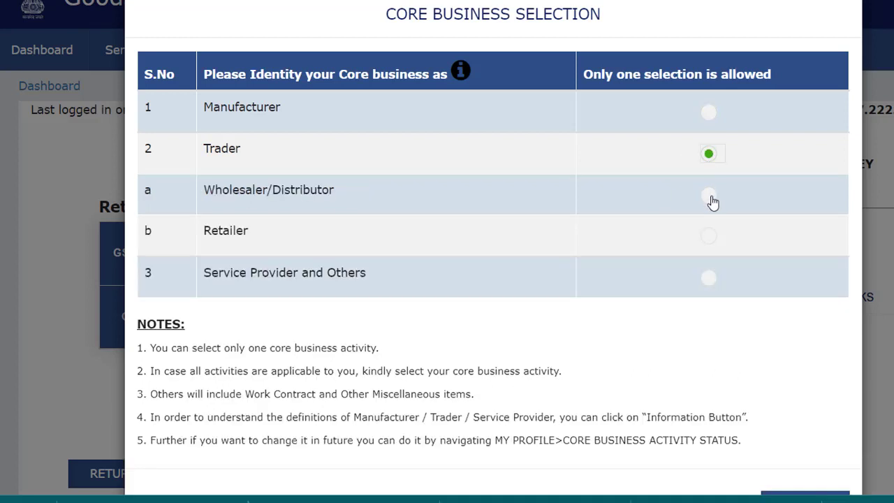
click(710, 197)
click(710, 239)
click(710, 282)
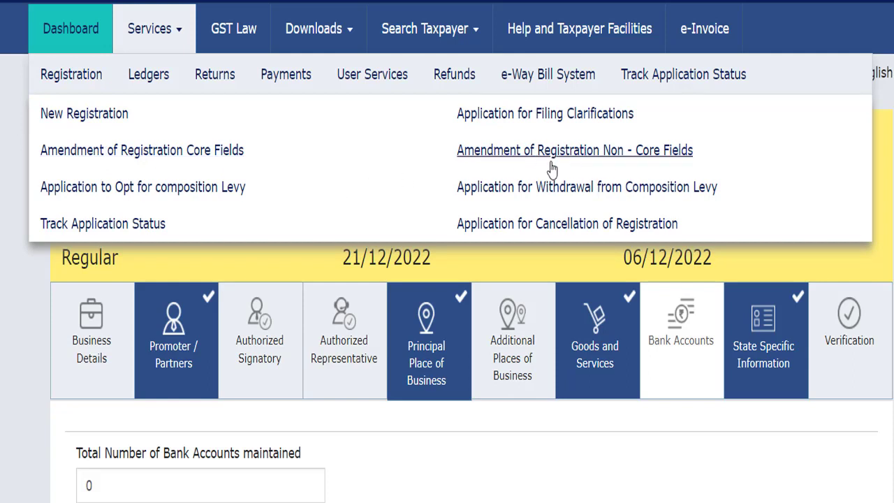
- Set the total number of bank accounts maintained to 1 and start a new bank account entry
scroll(650, 154, down, 3)
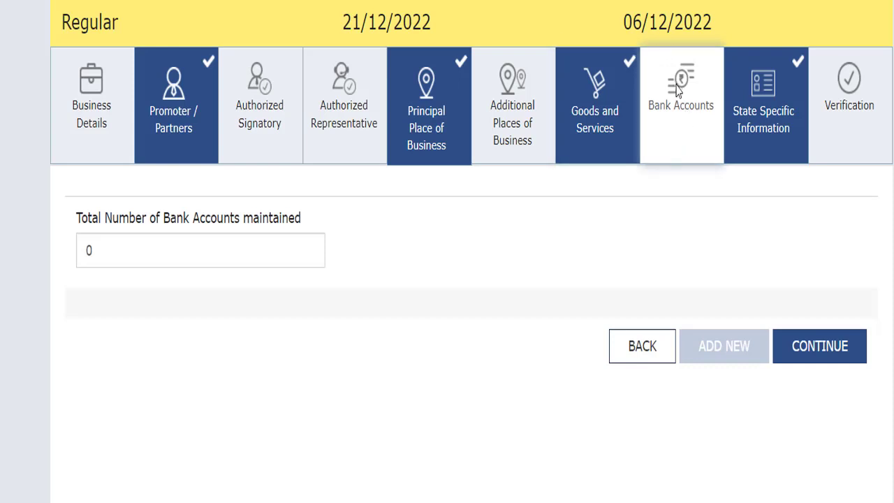
click(108, 243)
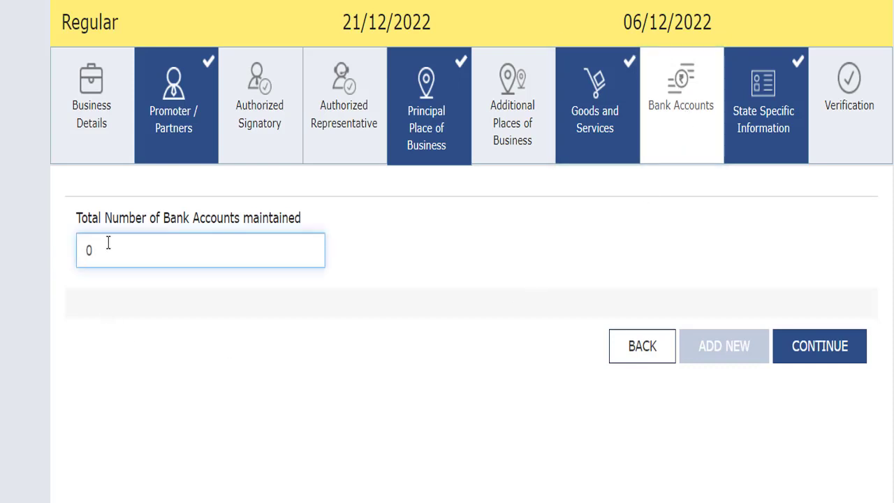
key(BackSpace)
text(1)
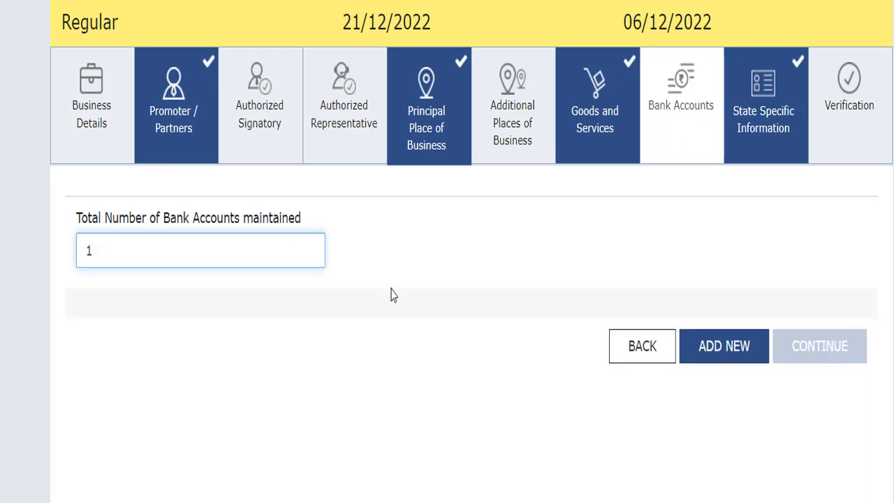
click(733, 359)
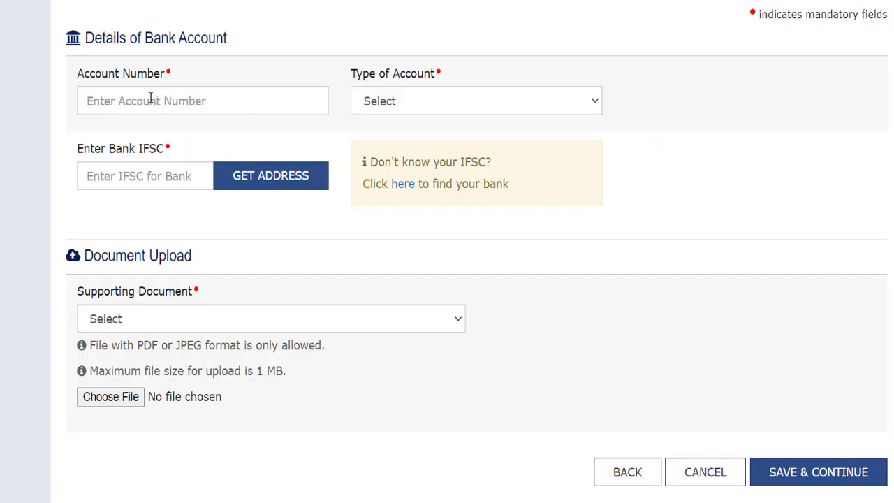
- Review the available account types and supporting document choices for the new bank account
click(392, 109)
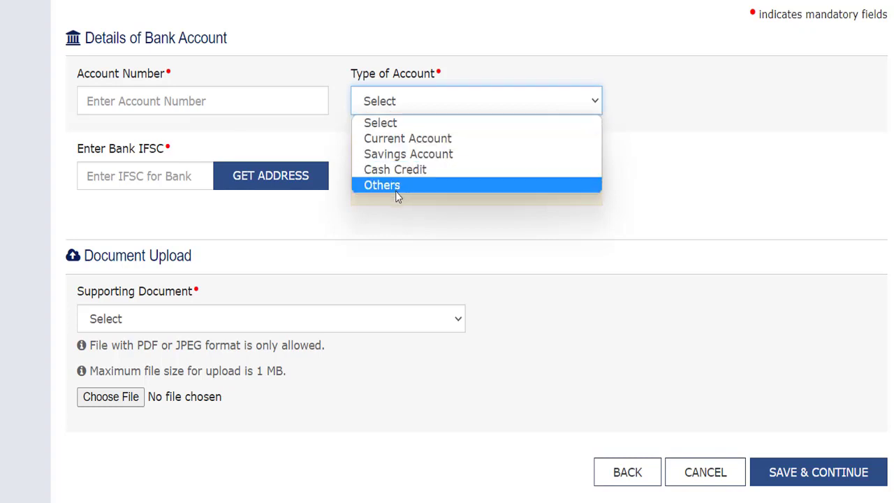
click(187, 240)
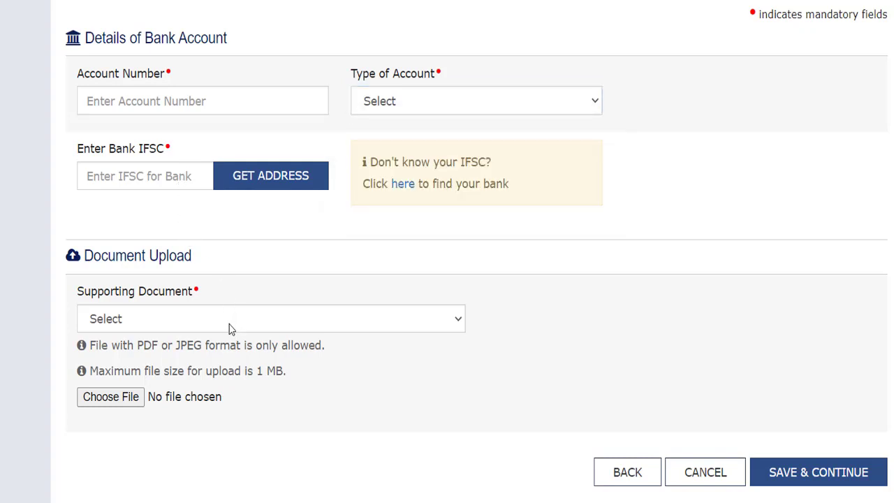
click(273, 318)
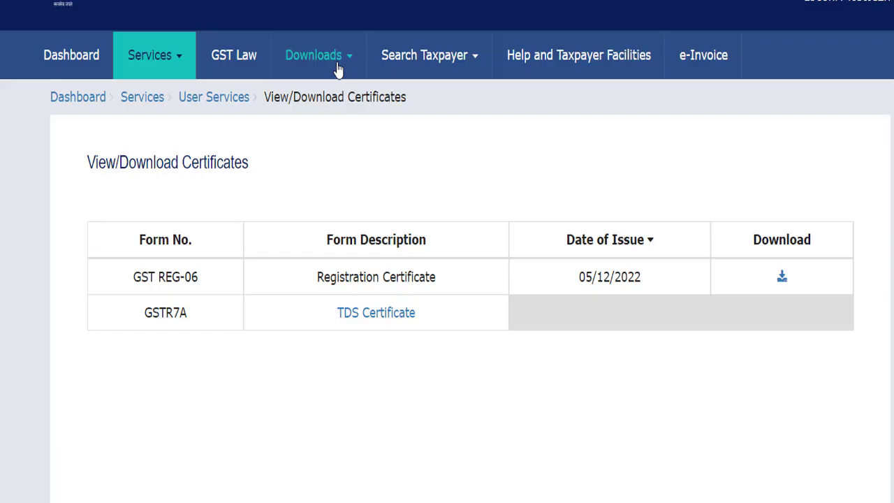
- Open the user service for viewing and downloading GST certificates
click(177, 63)
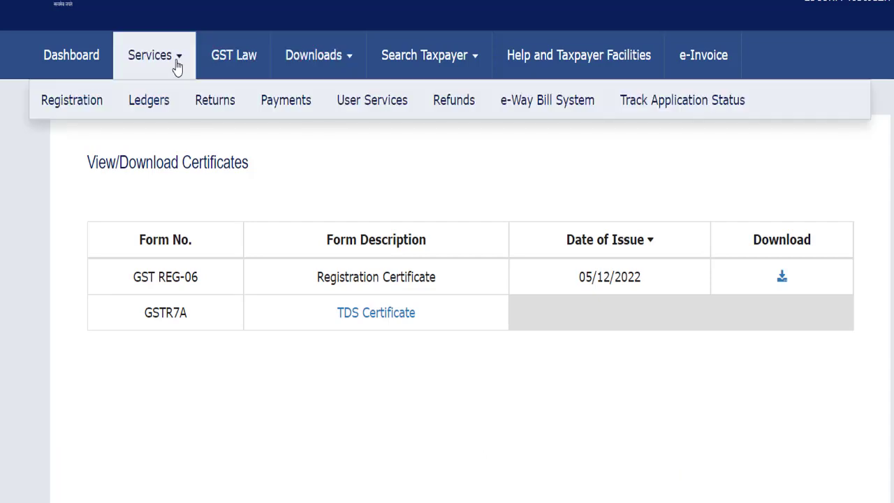
mouse_move(364, 105)
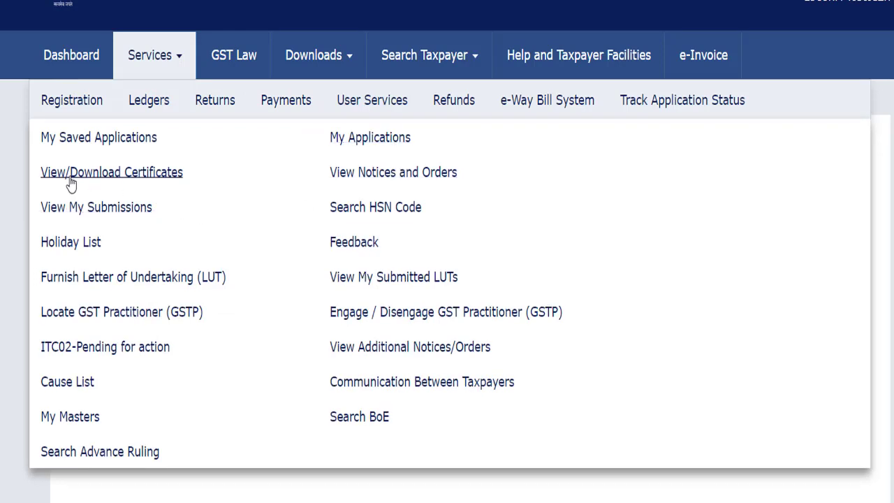
click(162, 178)
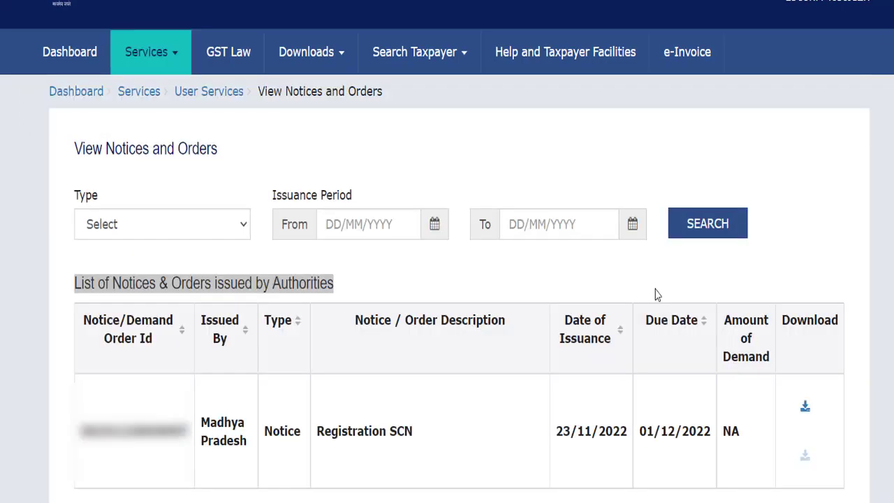
- Open the Additional Notices and Orders page among the user services
click(178, 61)
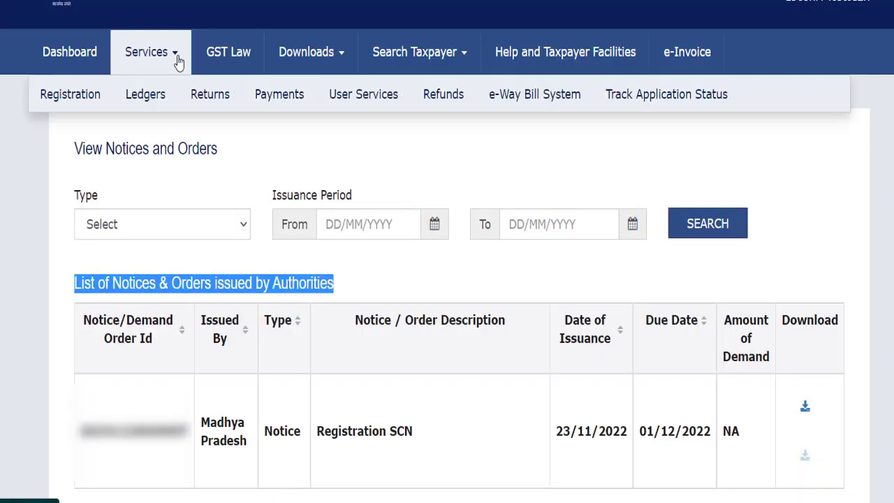
mouse_move(361, 119)
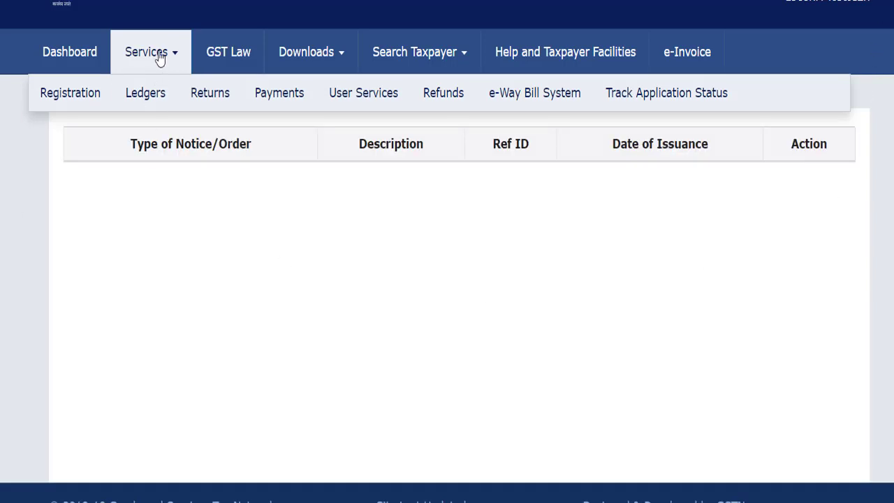
- Open the Furnish Letter of Undertaking (LUT) form and select 2022-23 as the financial year
click(165, 58)
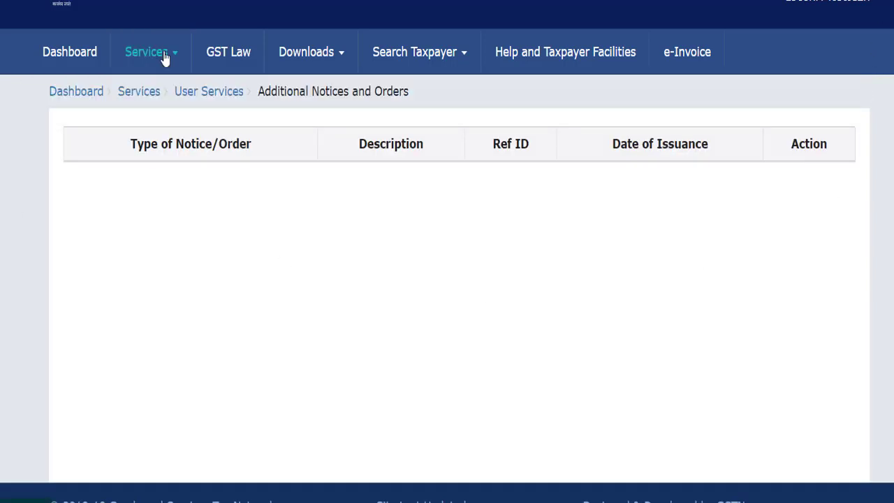
click(166, 58)
mouse_move(299, 103)
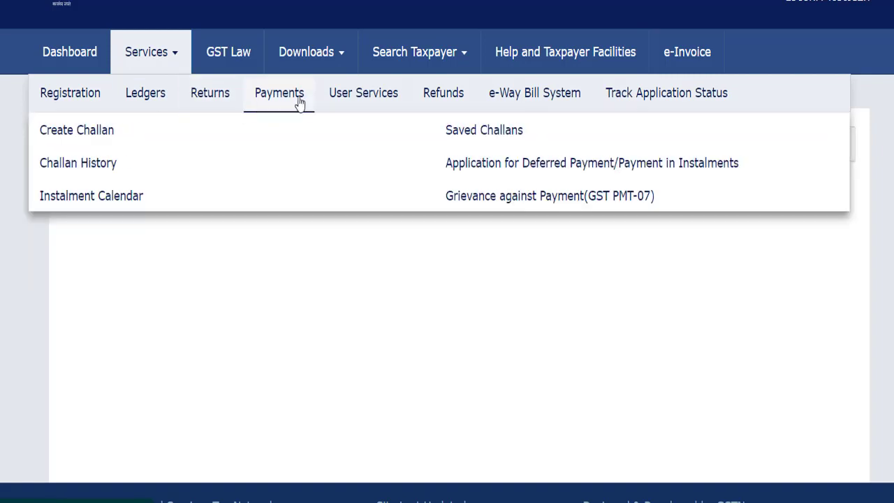
mouse_move(356, 98)
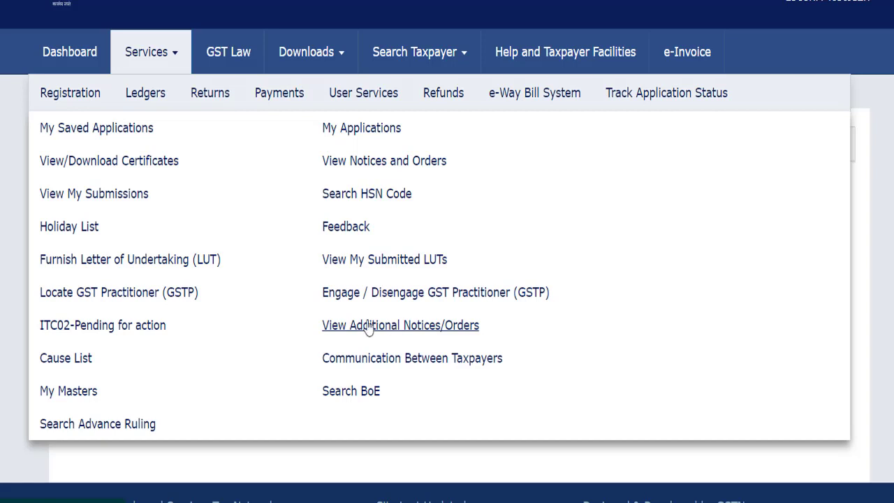
click(162, 262)
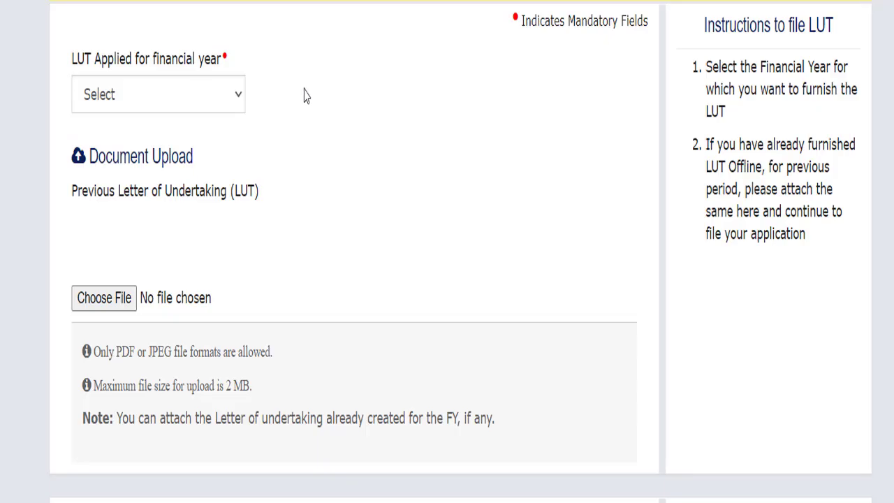
click(206, 93)
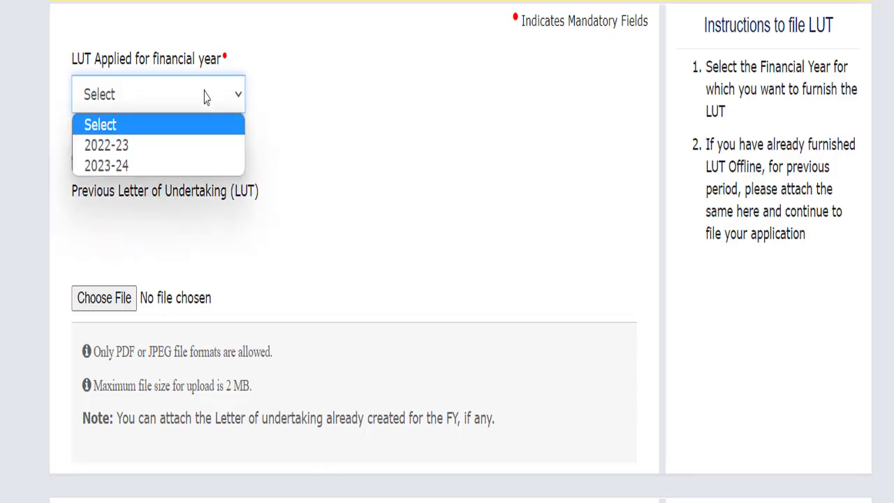
click(160, 145)
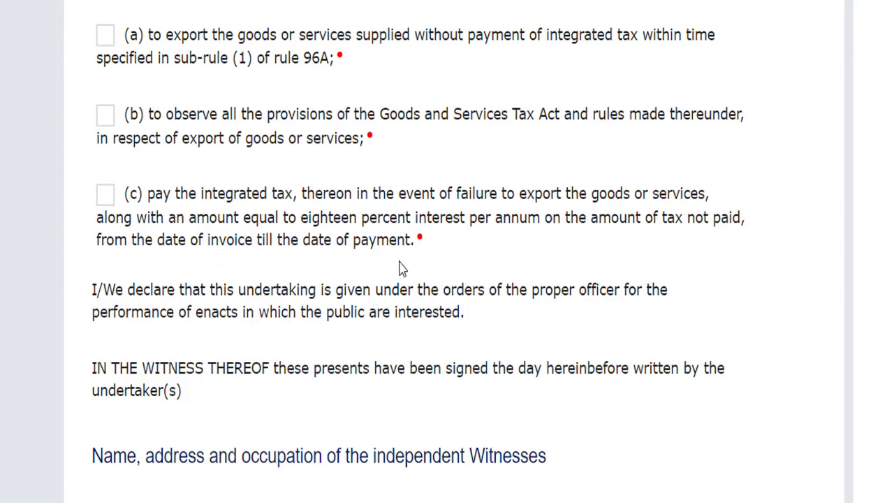
- Review the LUT undertakings and the name, occupation and address fields for the two independent witnesses
scroll(402, 269, down, 5)
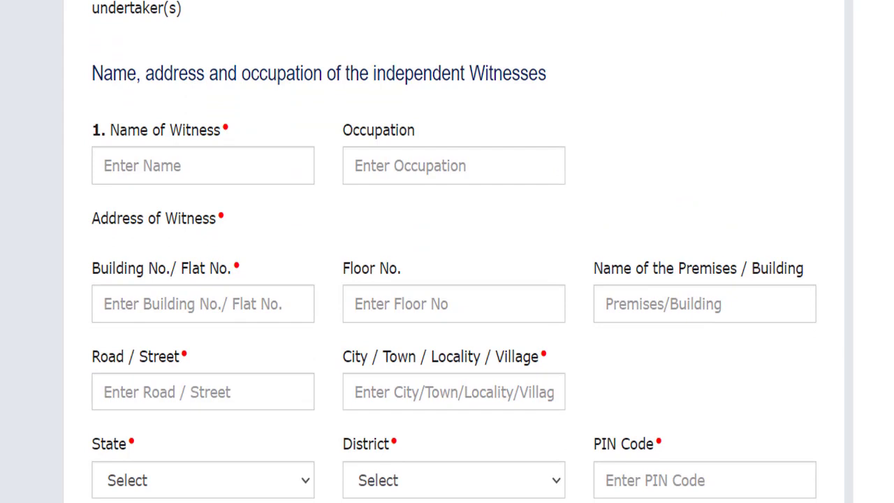
scroll(447, 251, down, 2)
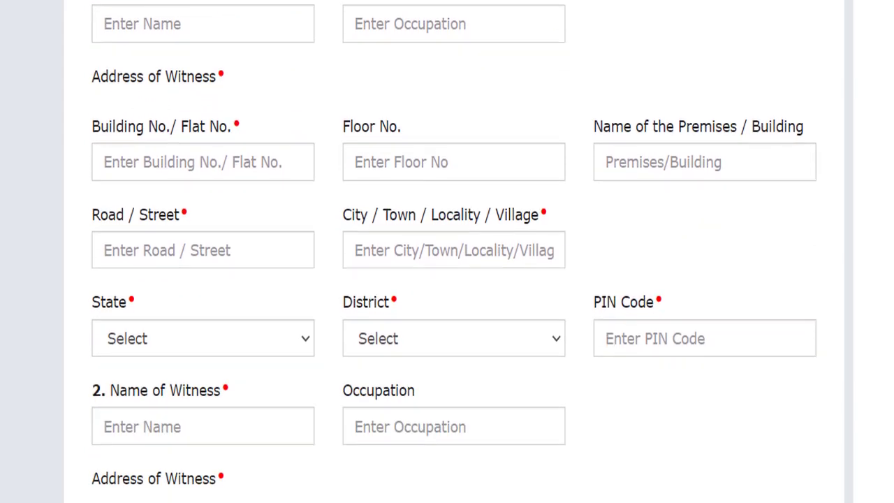
scroll(447, 251, down, 2)
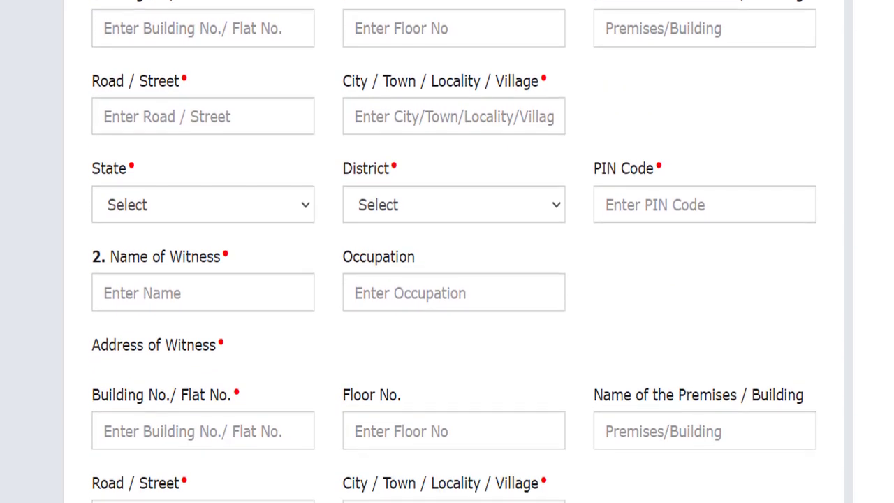
scroll(448, 251, down, 5)
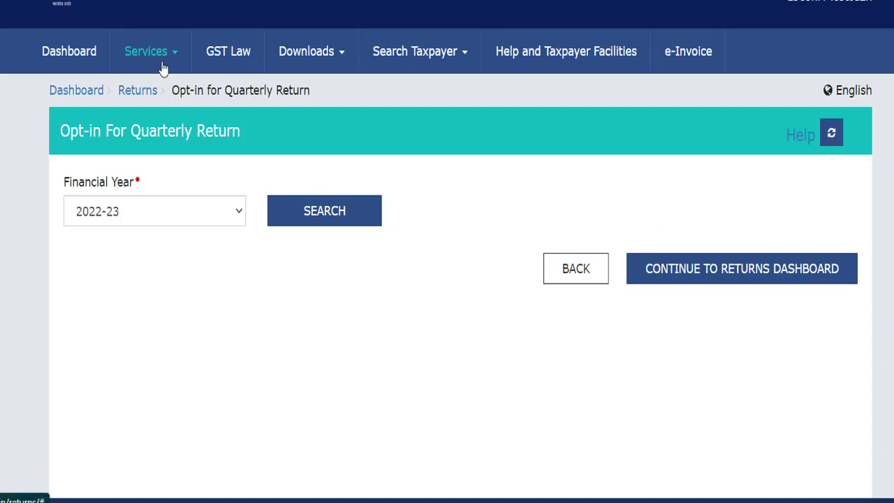
- Open the quarterly return opt-in service and search the filing frequencies for financial year 2022-23
click(162, 67)
click(209, 96)
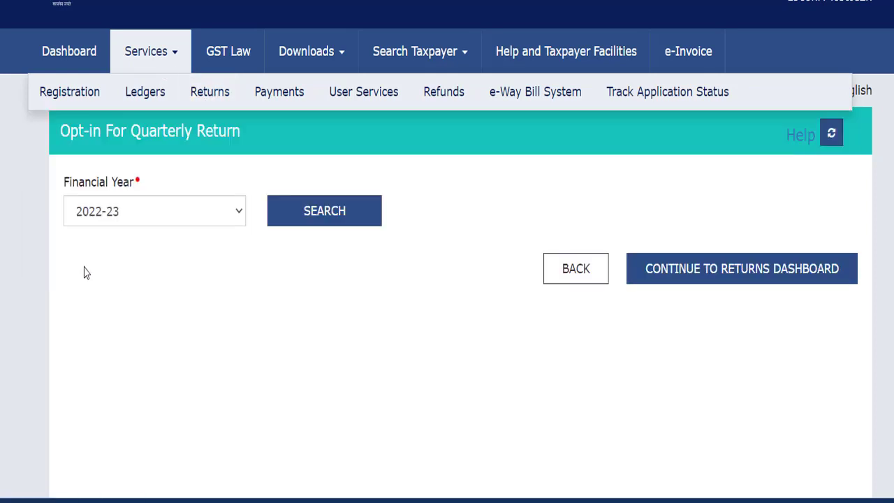
mouse_move(218, 104)
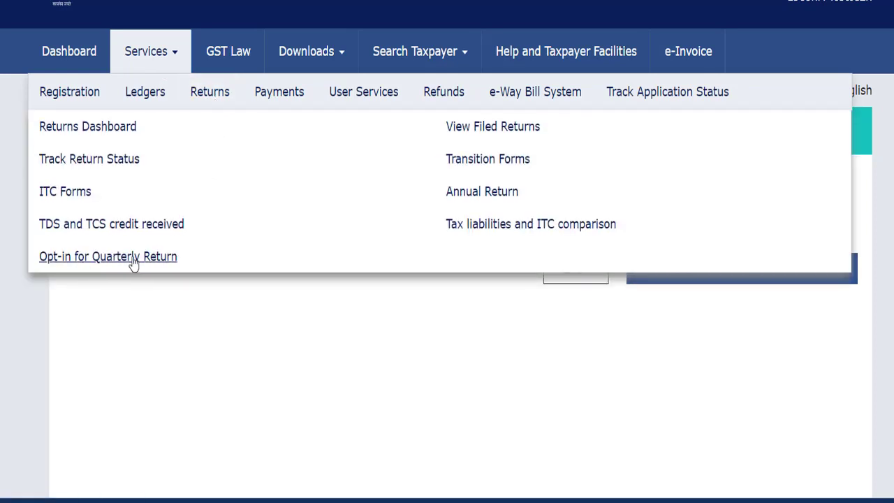
click(155, 257)
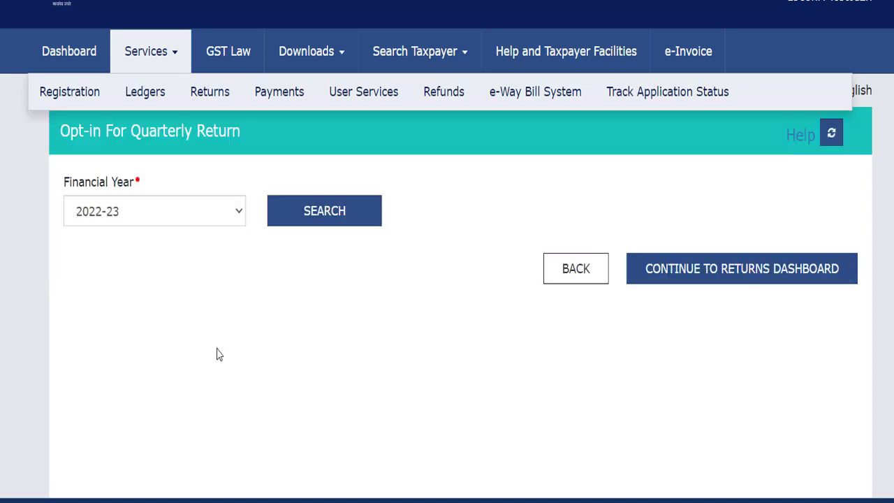
click(325, 216)
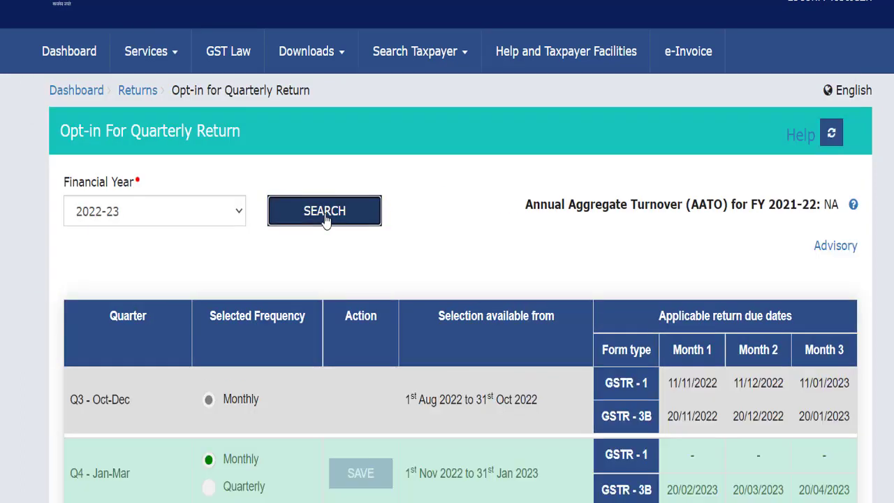
- Choose Quarterly as the return filing frequency for Q4 - Jan-Mar
scroll(326, 221, down, 2)
scroll(448, 251, down, 1)
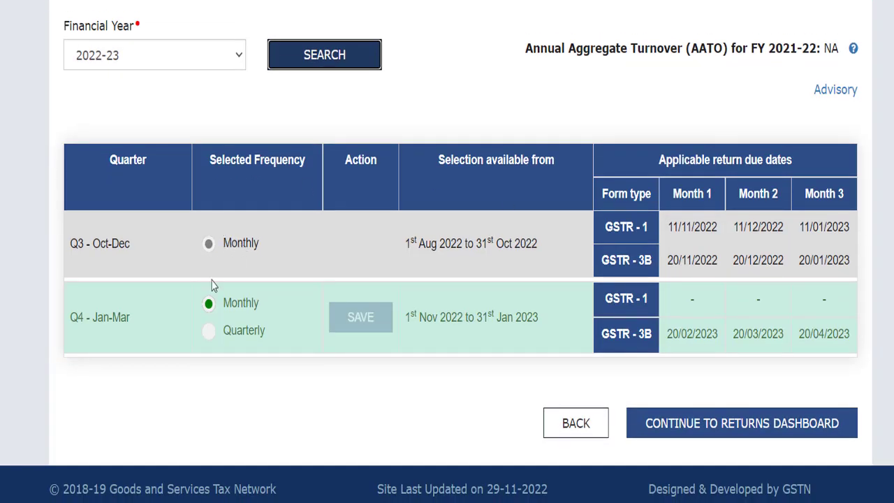
click(208, 333)
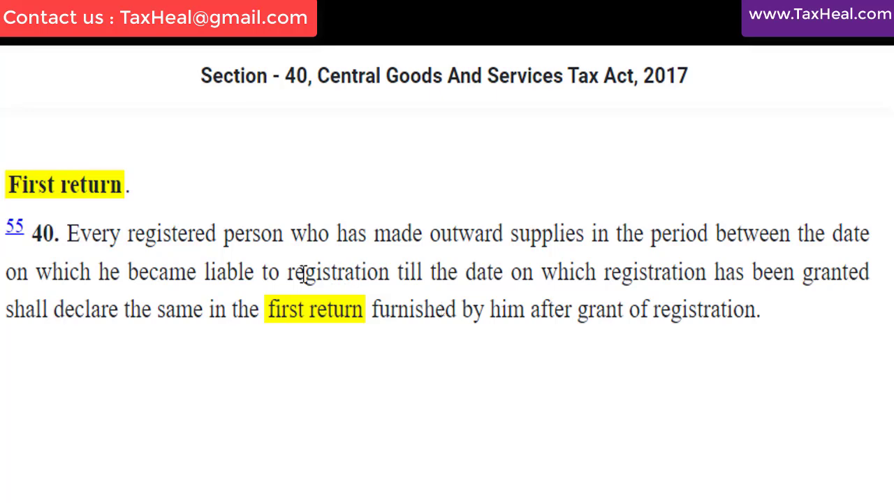
- Read the first return provision in Section 40 of the CGST Act, marking the words about becoming liable to registration
drag(140, 271, 374, 279)
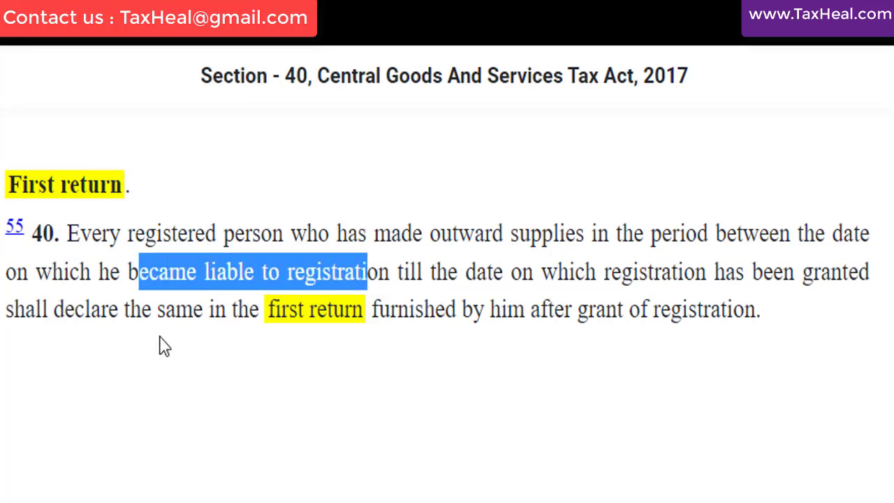